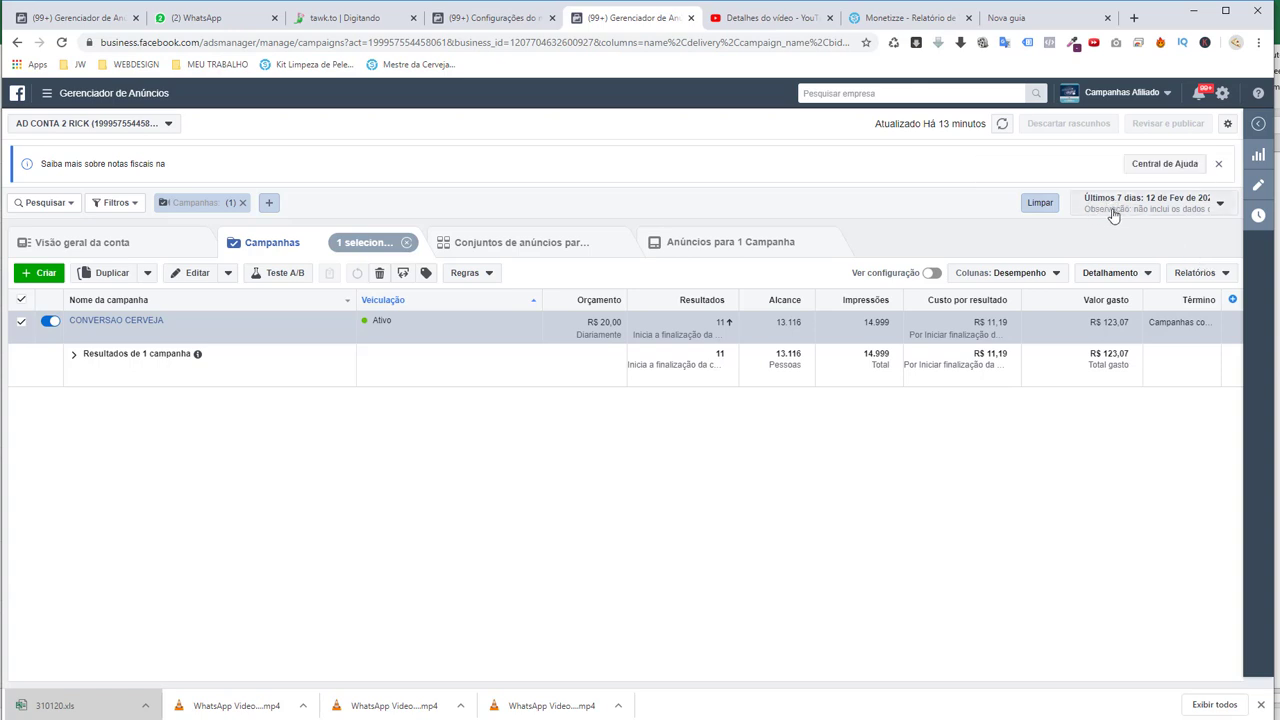
Step: Customize the report columns, removing every removable column except Orçamento and Valor gasto
click(1055, 276)
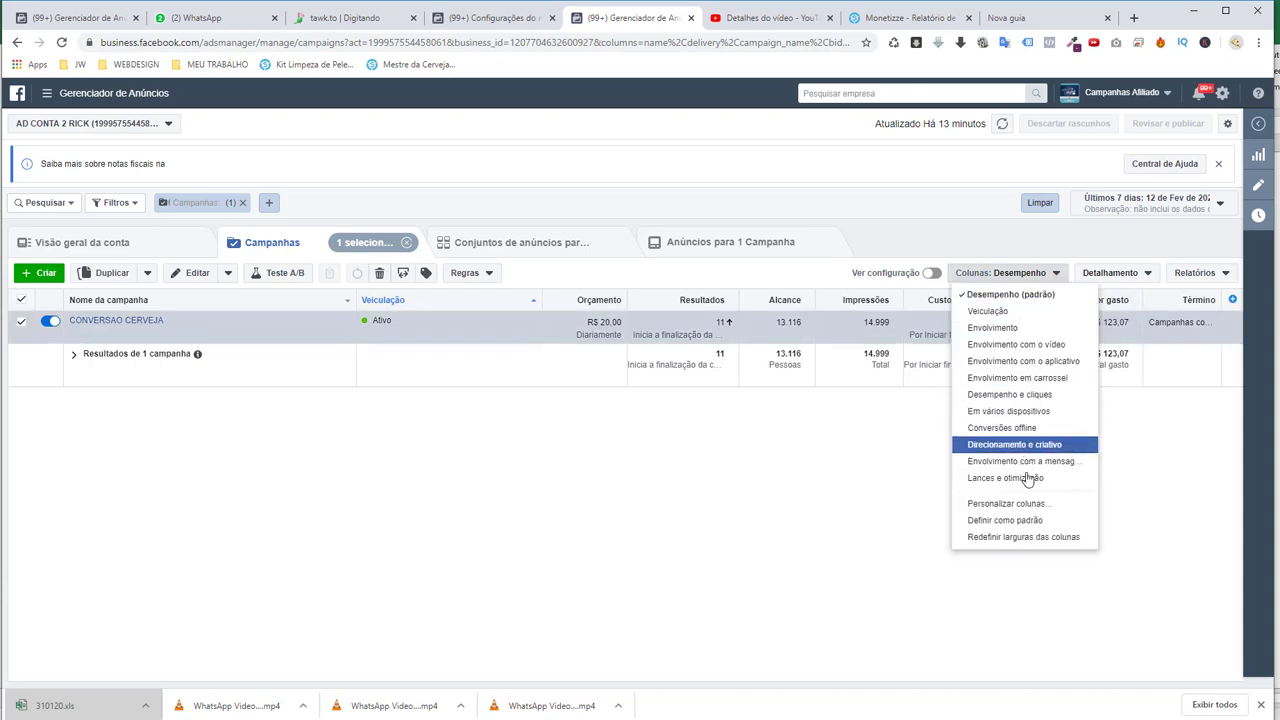
click(1050, 507)
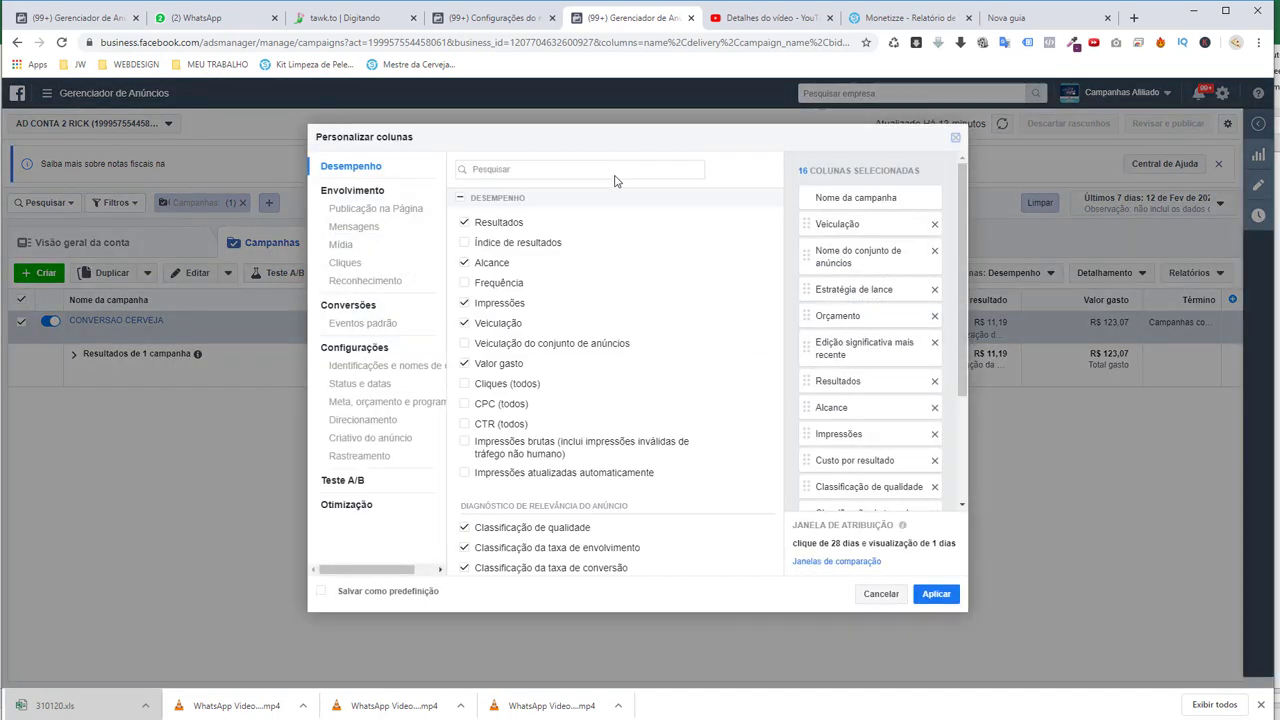
click(933, 228)
click(934, 229)
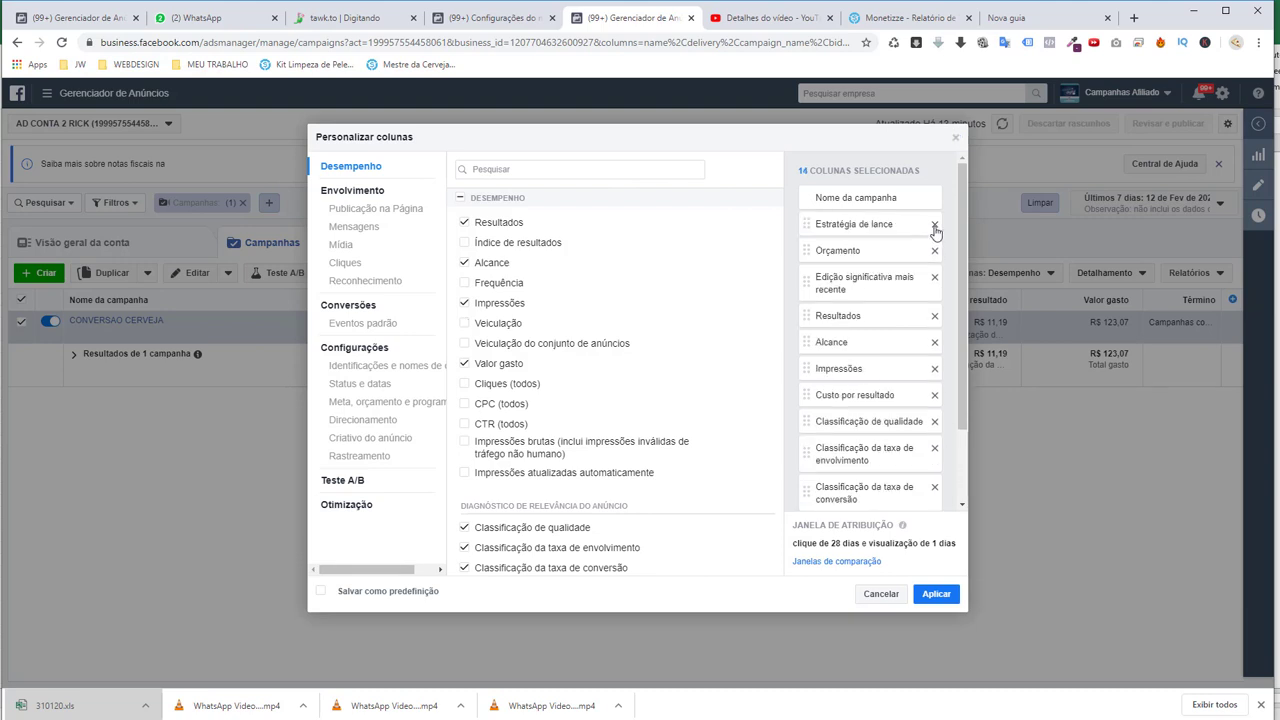
click(934, 226)
click(935, 252)
click(935, 252)
click(936, 252)
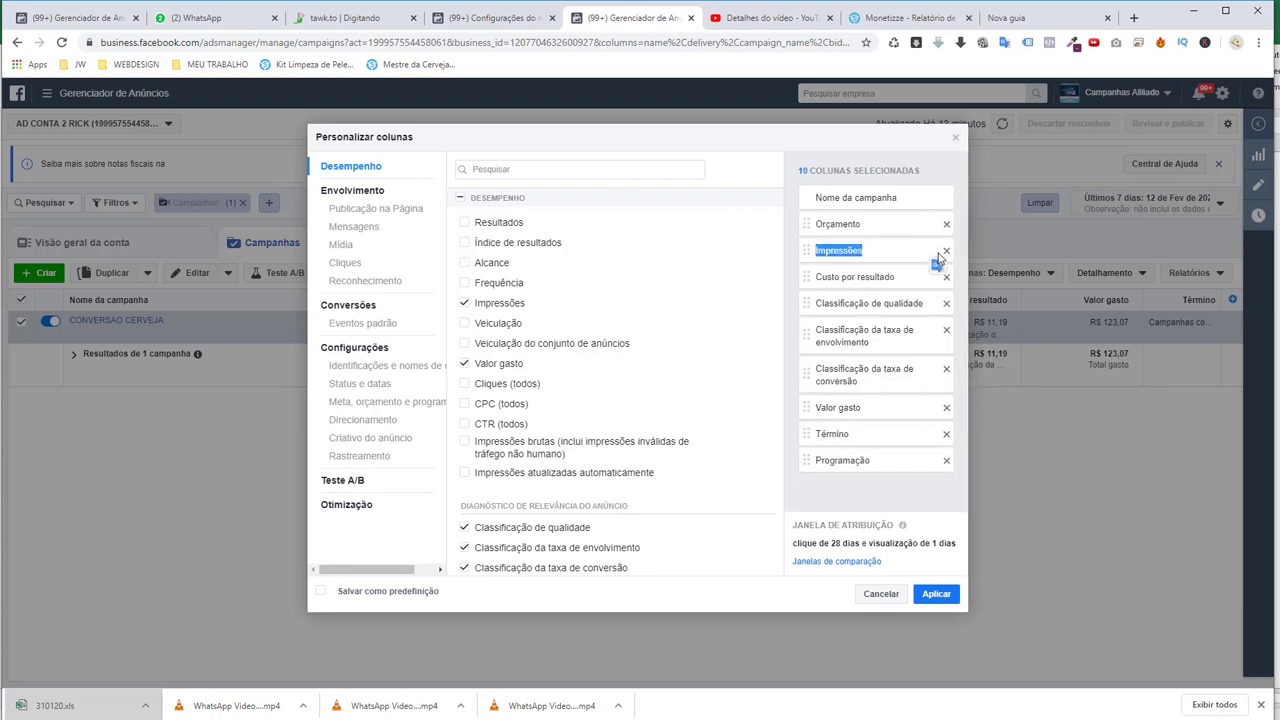
click(946, 251)
click(946, 251)
click(946, 251)
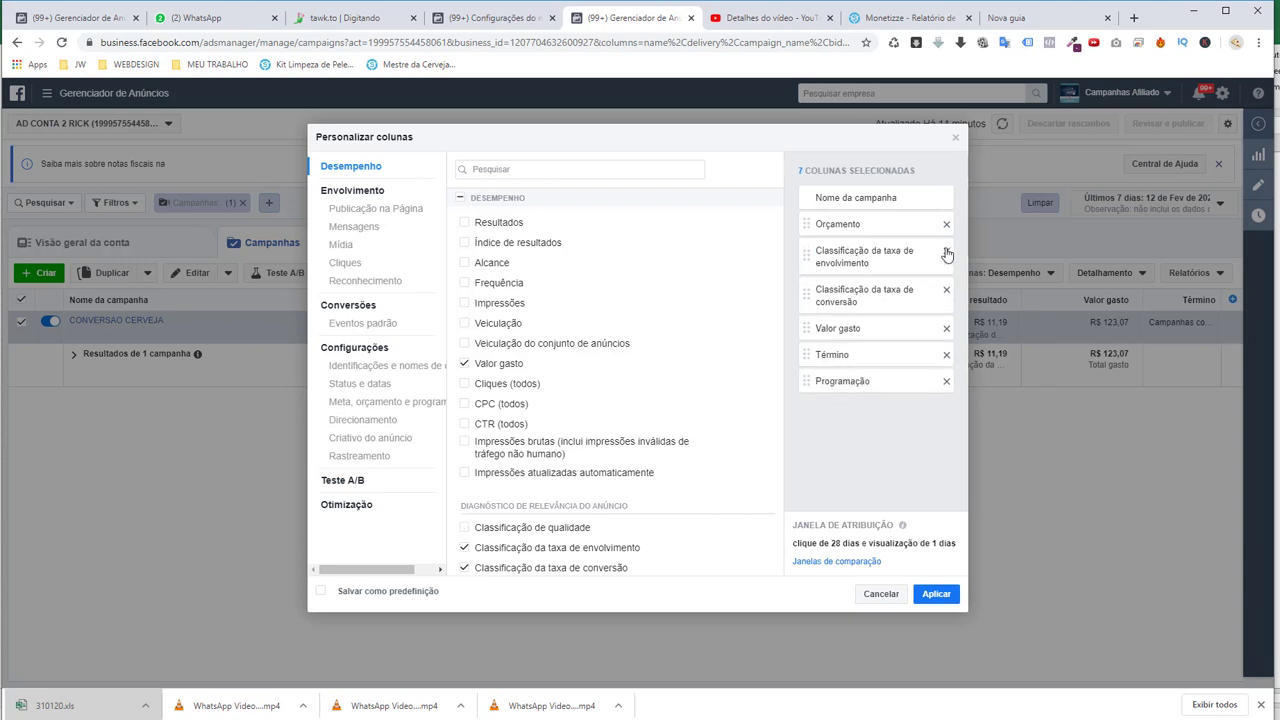
click(946, 252)
click(946, 252)
click(946, 277)
click(946, 277)
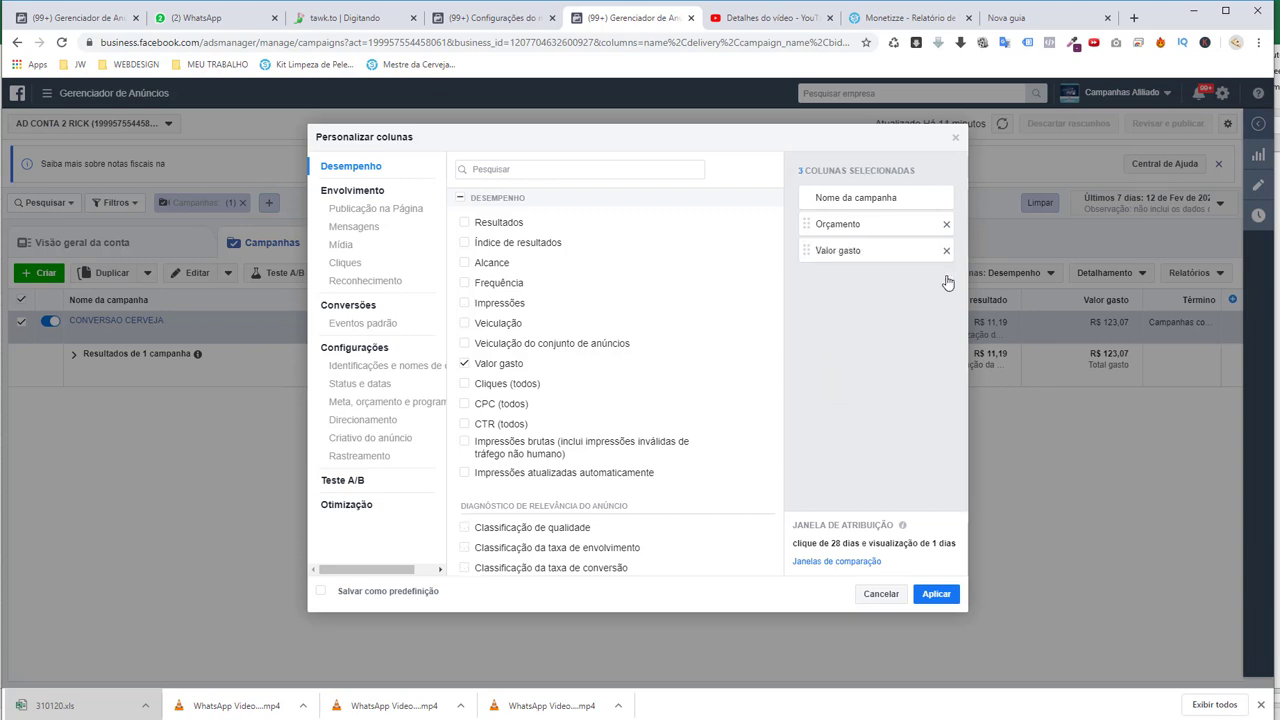
Step: Find the "compra" metrics, add Único and Custo único for both Compras and Finalizações de compra iniciadas, and apply the columns
click(543, 170)
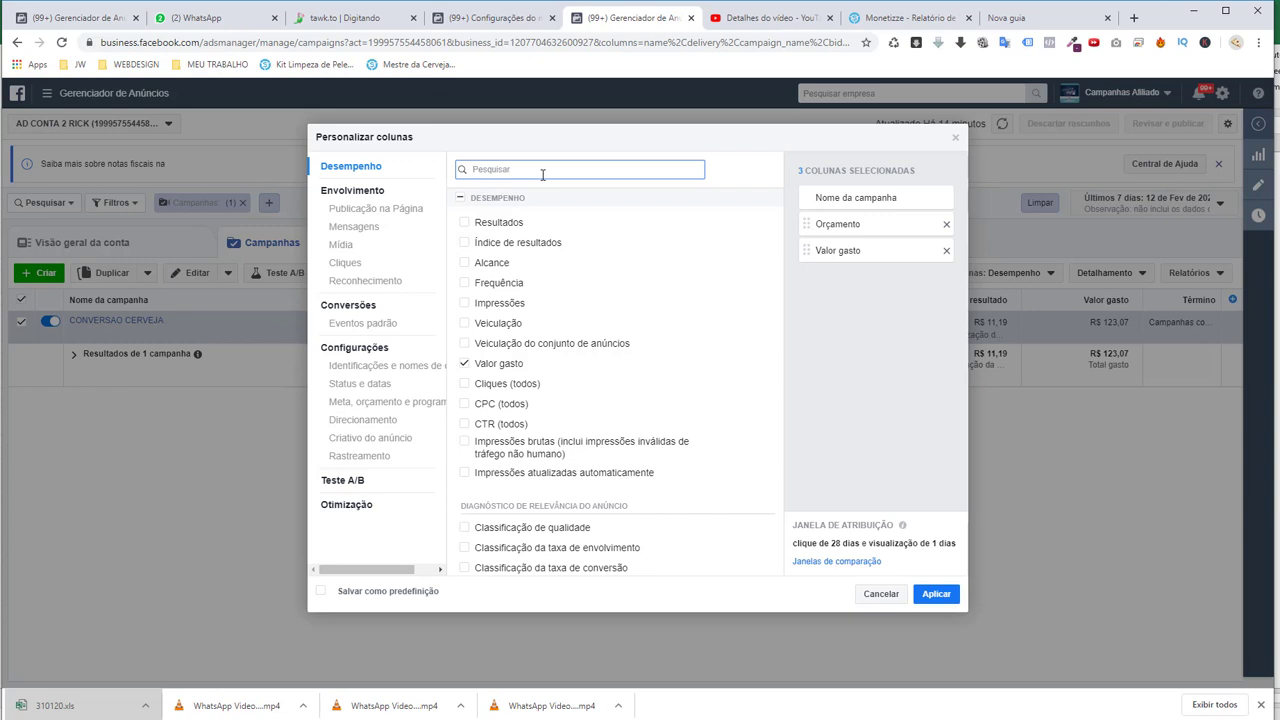
text(compra)
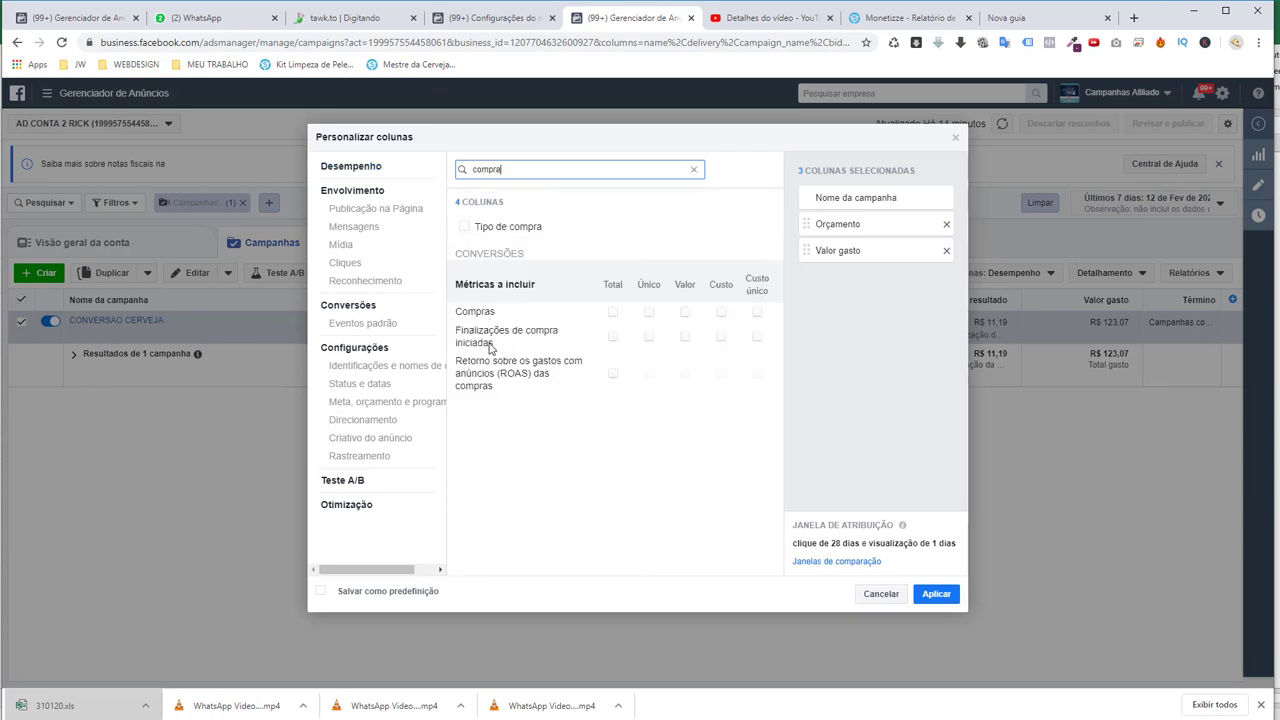
click(649, 337)
click(757, 337)
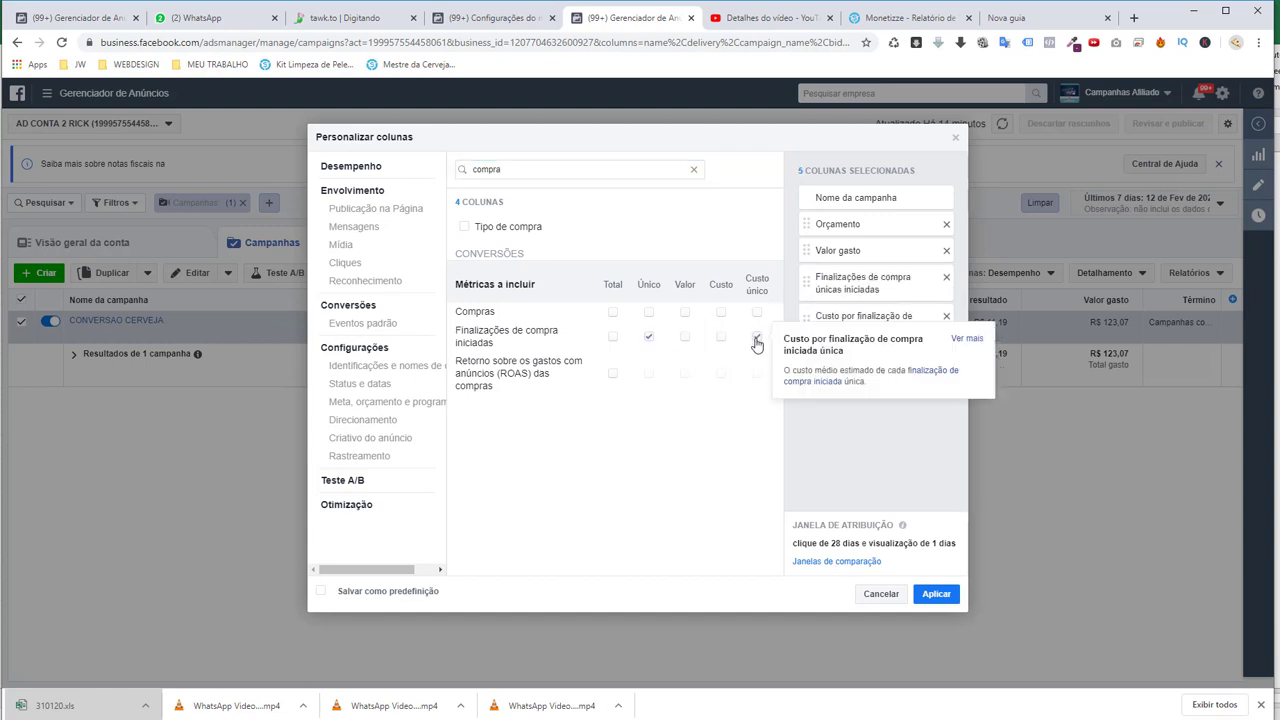
click(649, 312)
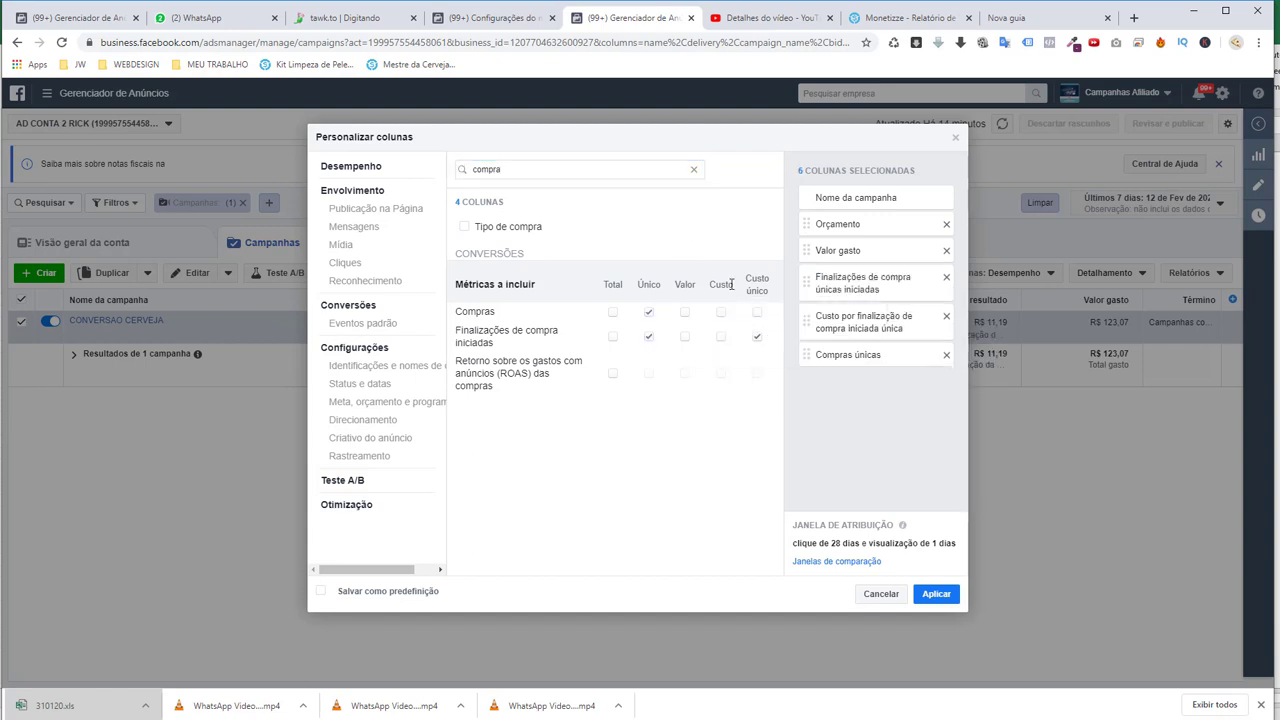
click(757, 312)
click(933, 595)
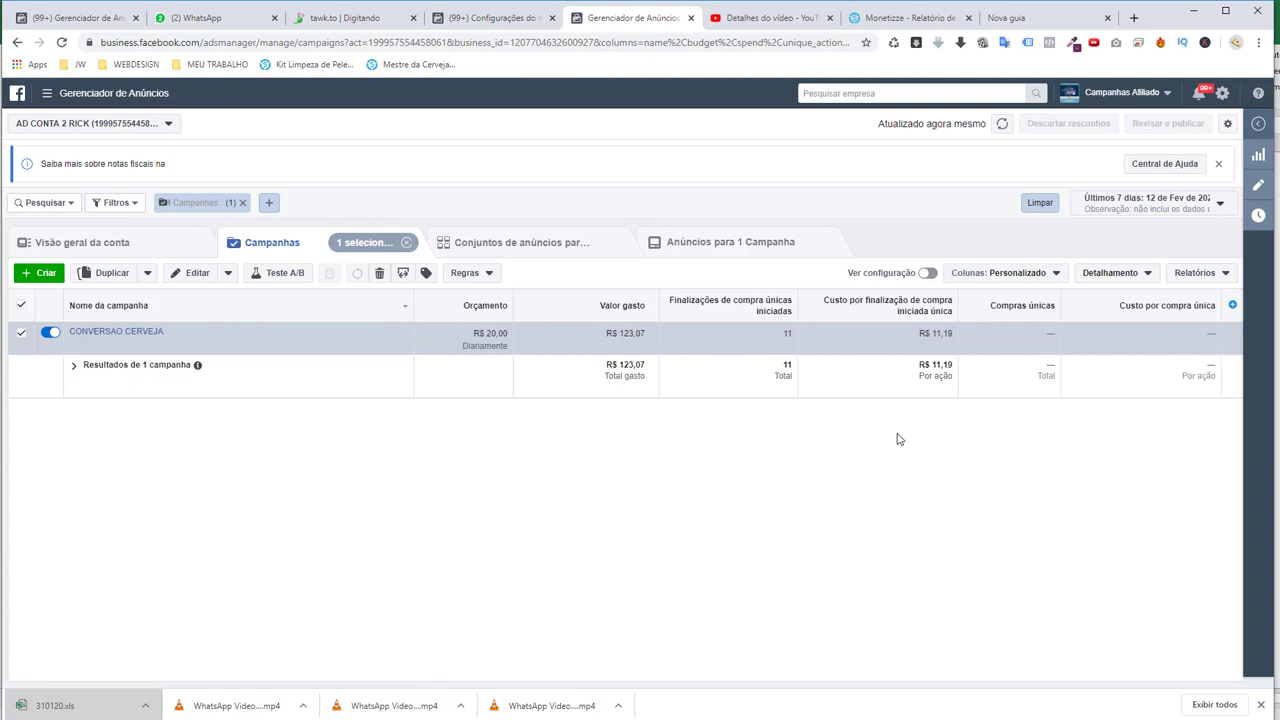
Step: Examine the CONVERSAO CERVEJA campaign's unique initiated checkouts and the cost of each one
double_click(786, 336)
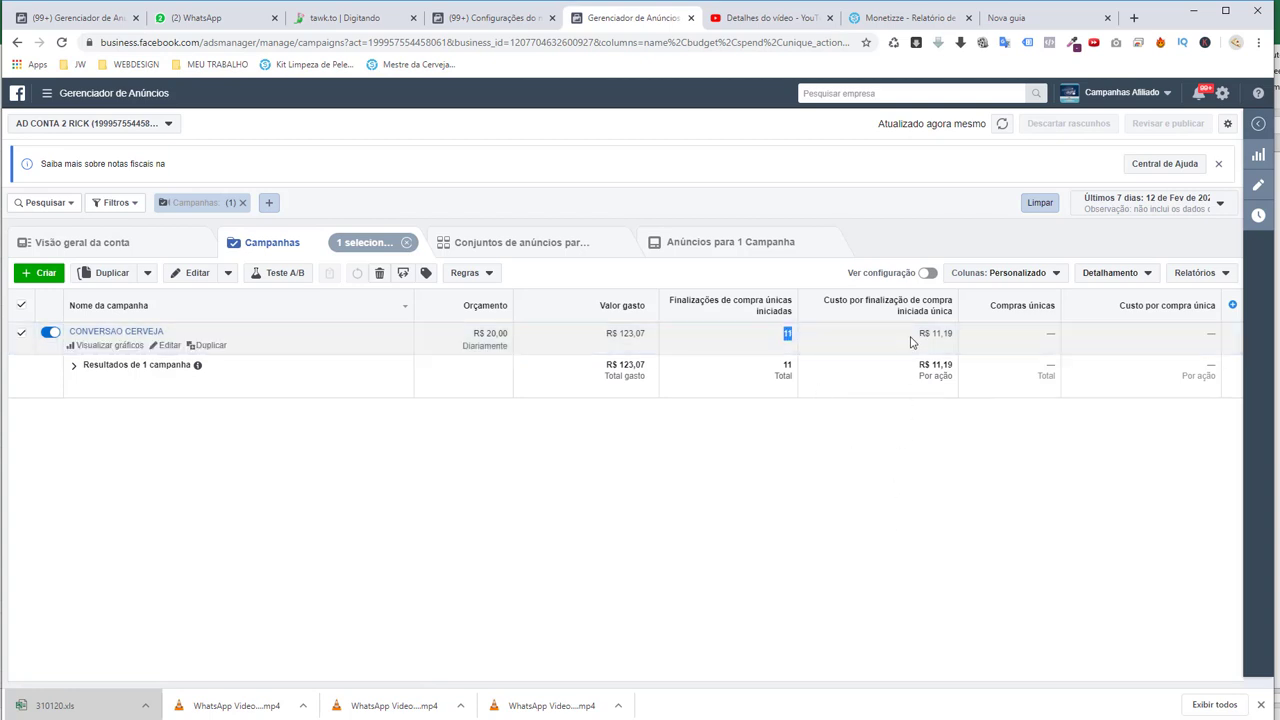
drag(918, 334, 953, 345)
mouse_move(953, 344)
mouse_down()
mouse_move(877, 329)
mouse_move(909, 327)
mouse_move(930, 350)
mouse_up()
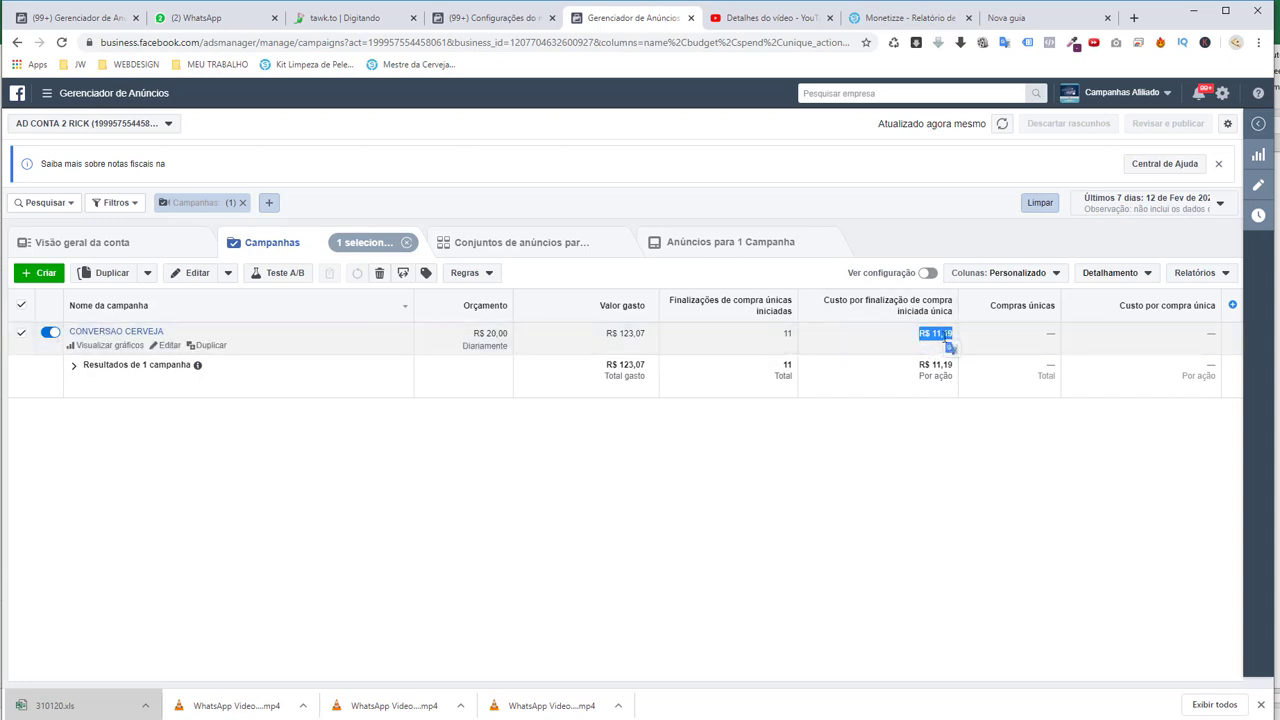
Step: Review the CONVERSAO CERVEJA campaign's daily budget against the amount spent by each of its lookalike ad sets
click(122, 332)
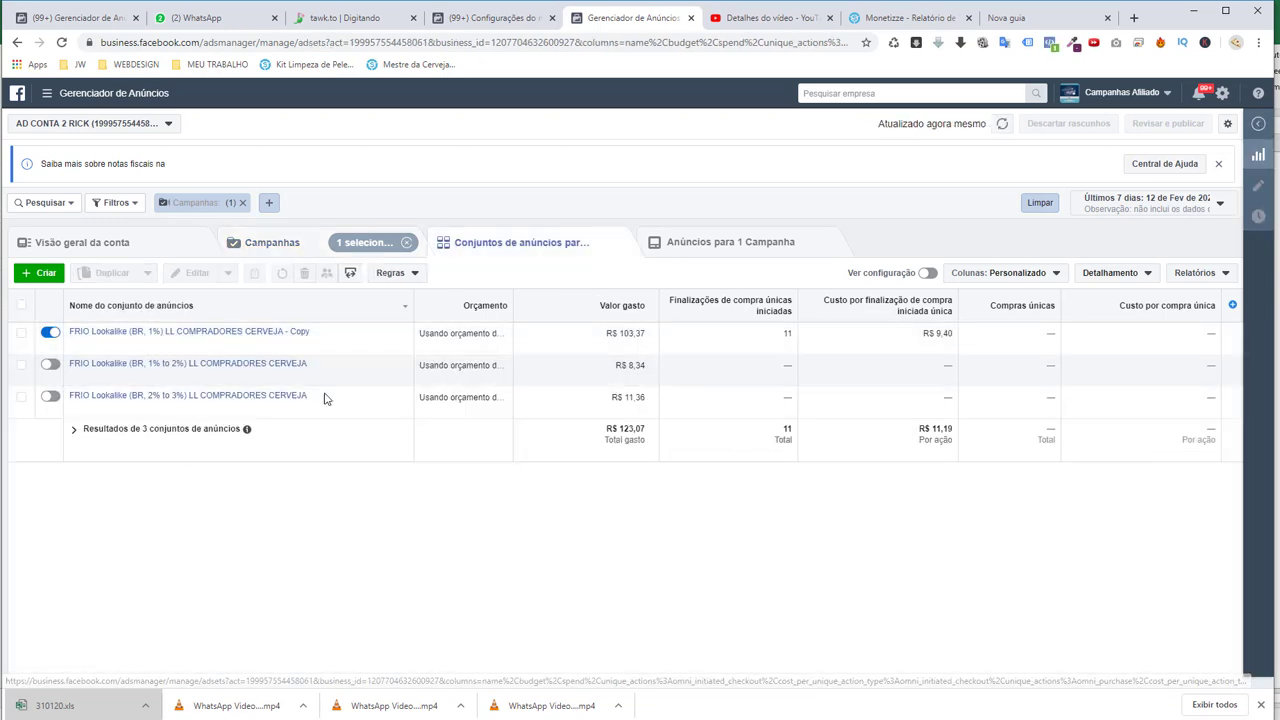
click(297, 244)
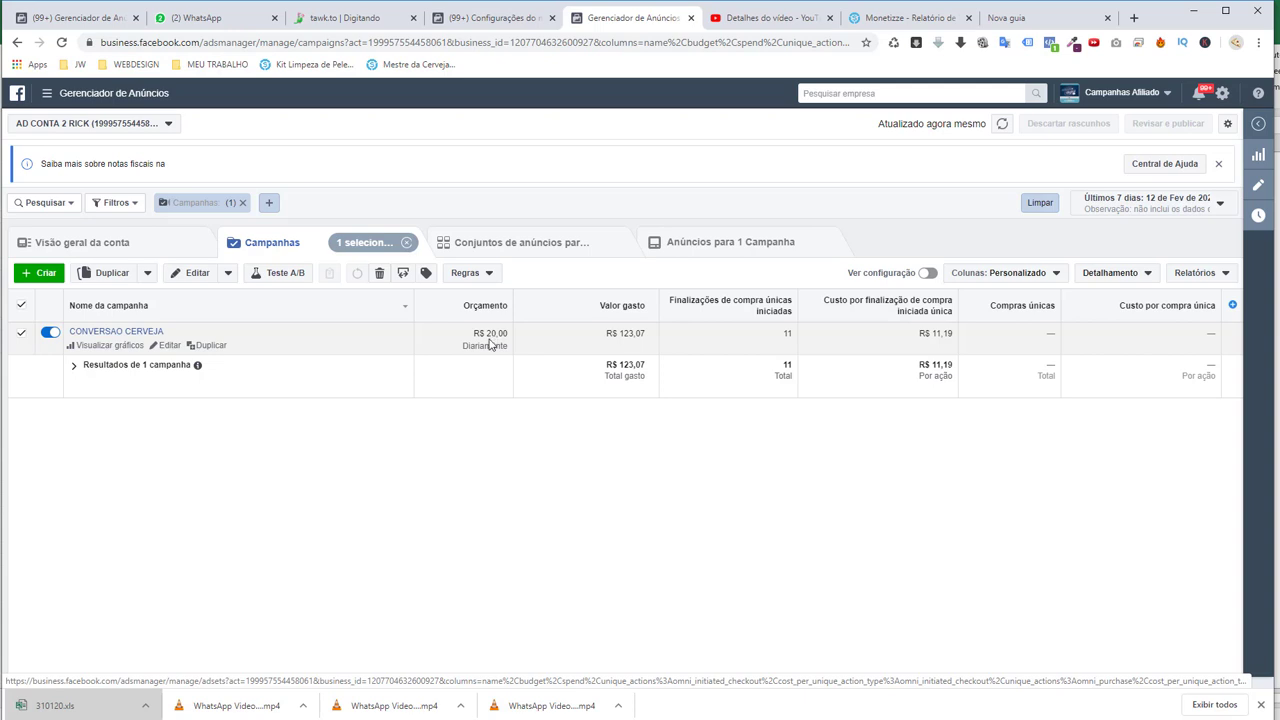
drag(475, 333, 505, 333)
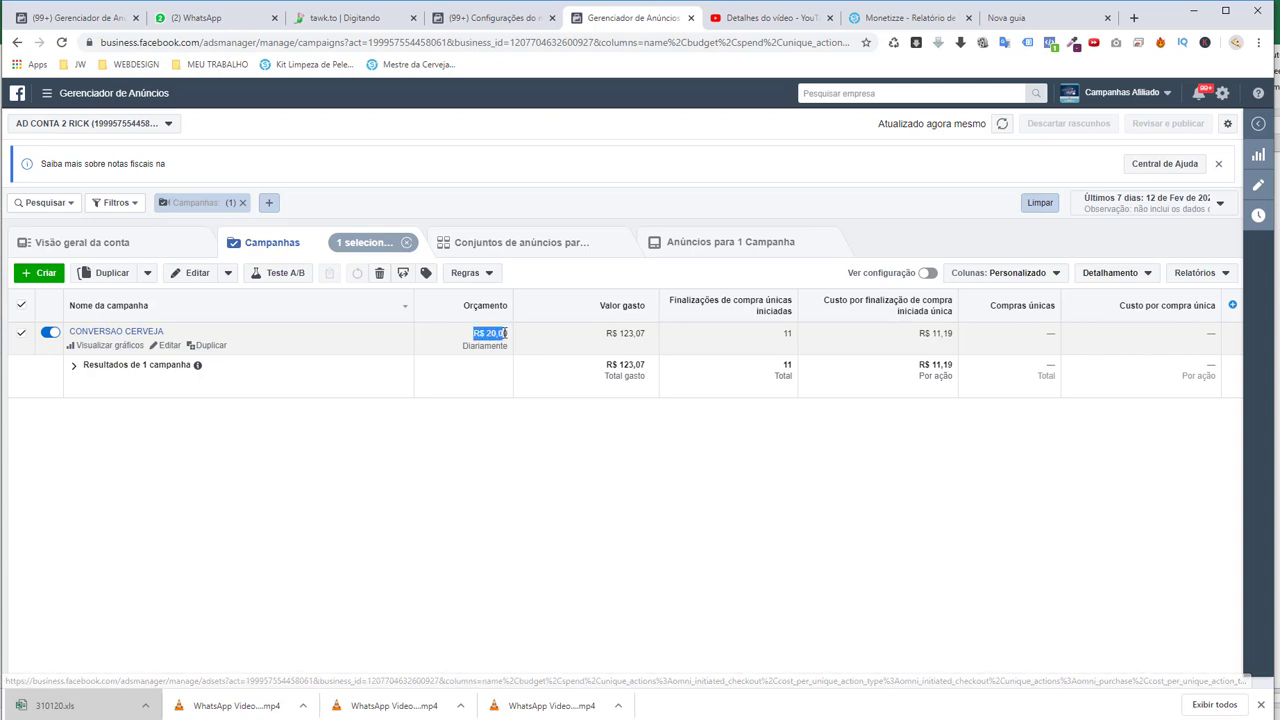
click(503, 241)
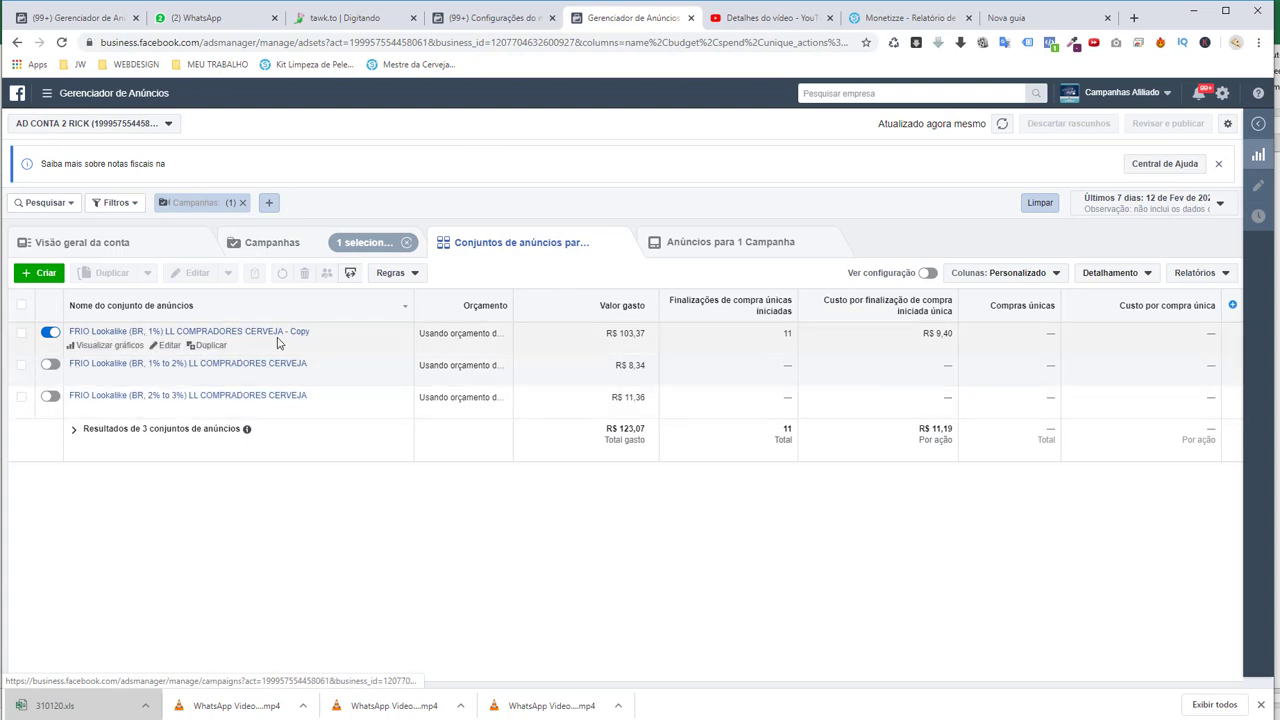
click(272, 242)
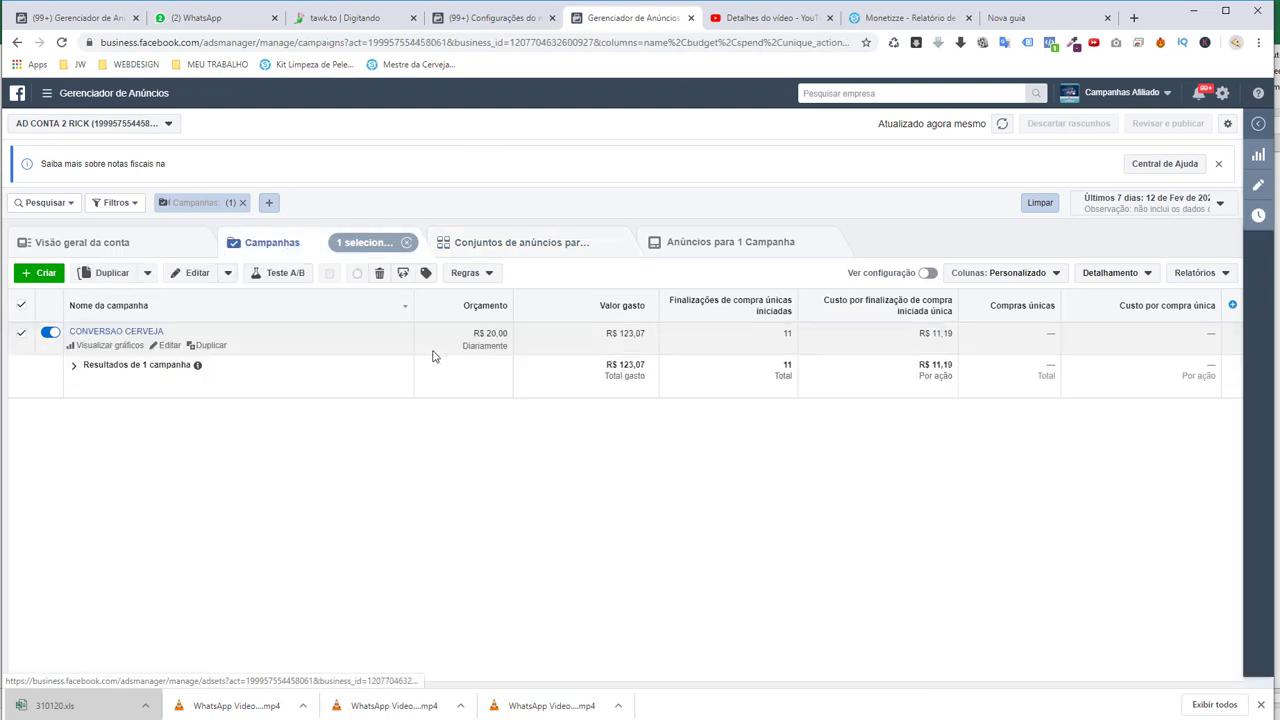
click(490, 243)
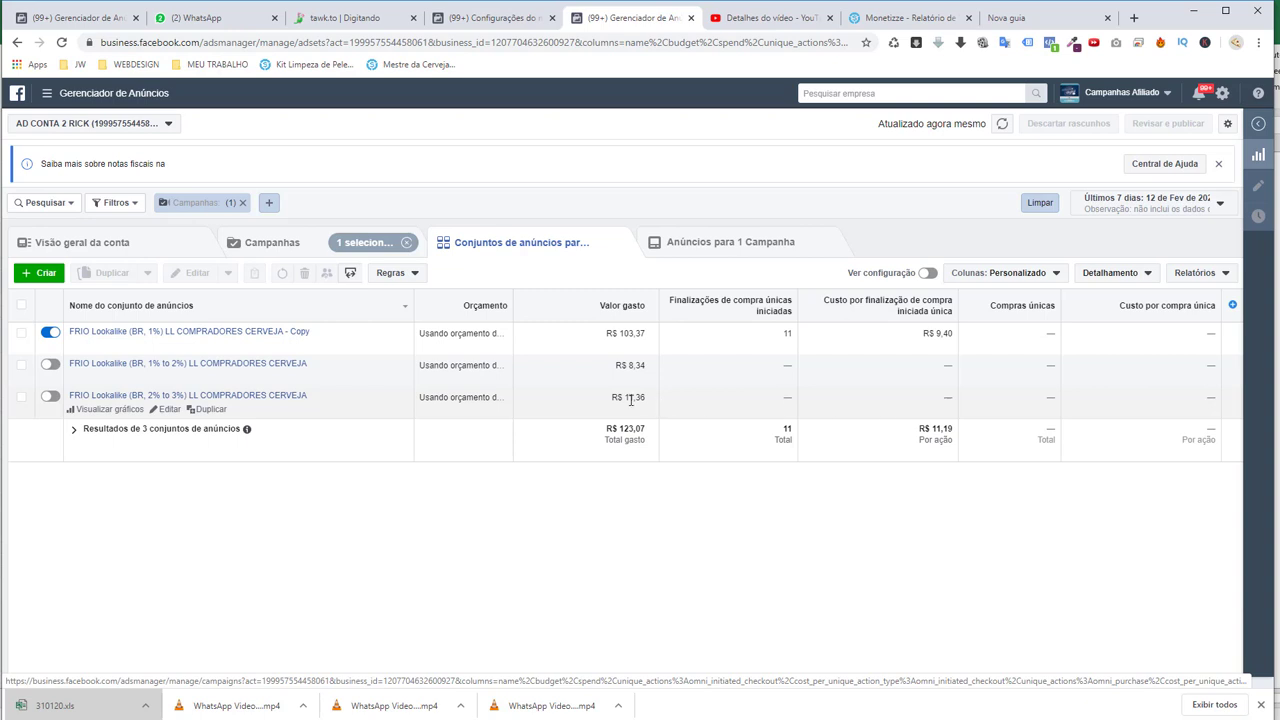
drag(612, 398, 646, 368)
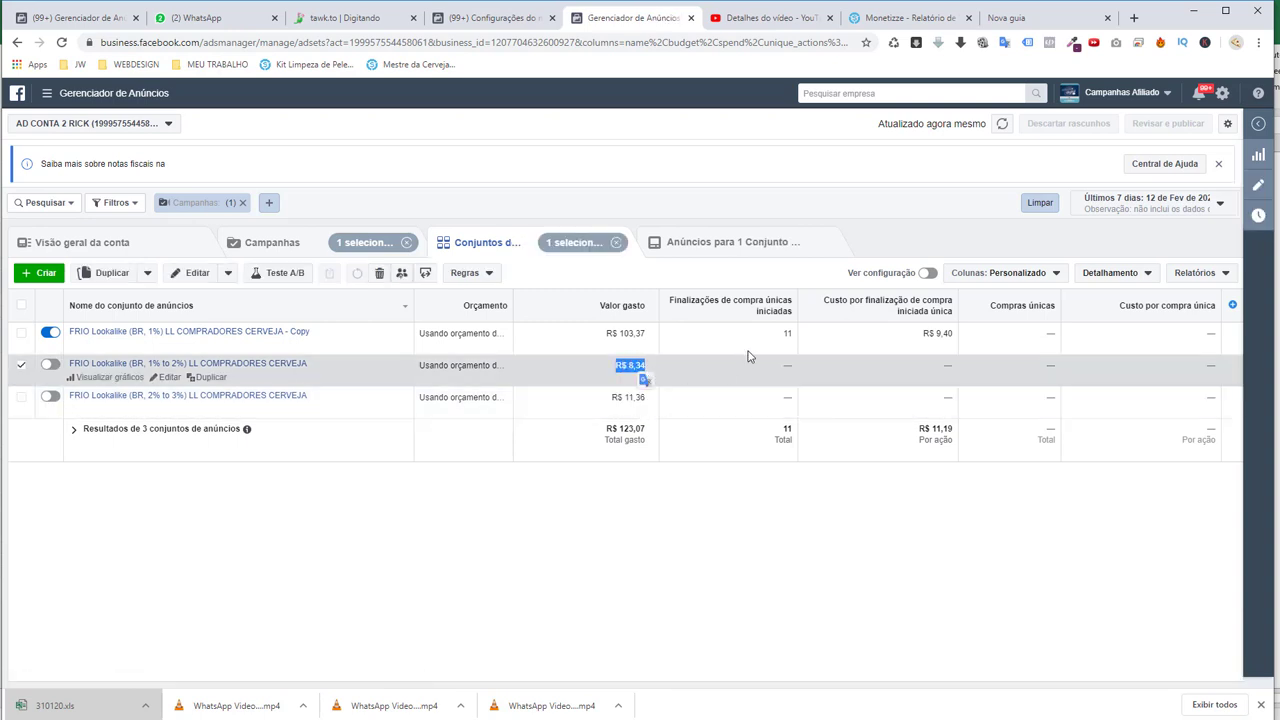
Step: Examine the spend and checkout results of the two video ads in the 1% lookalike Copy ad set, comparing them with the ad set figures
click(225, 335)
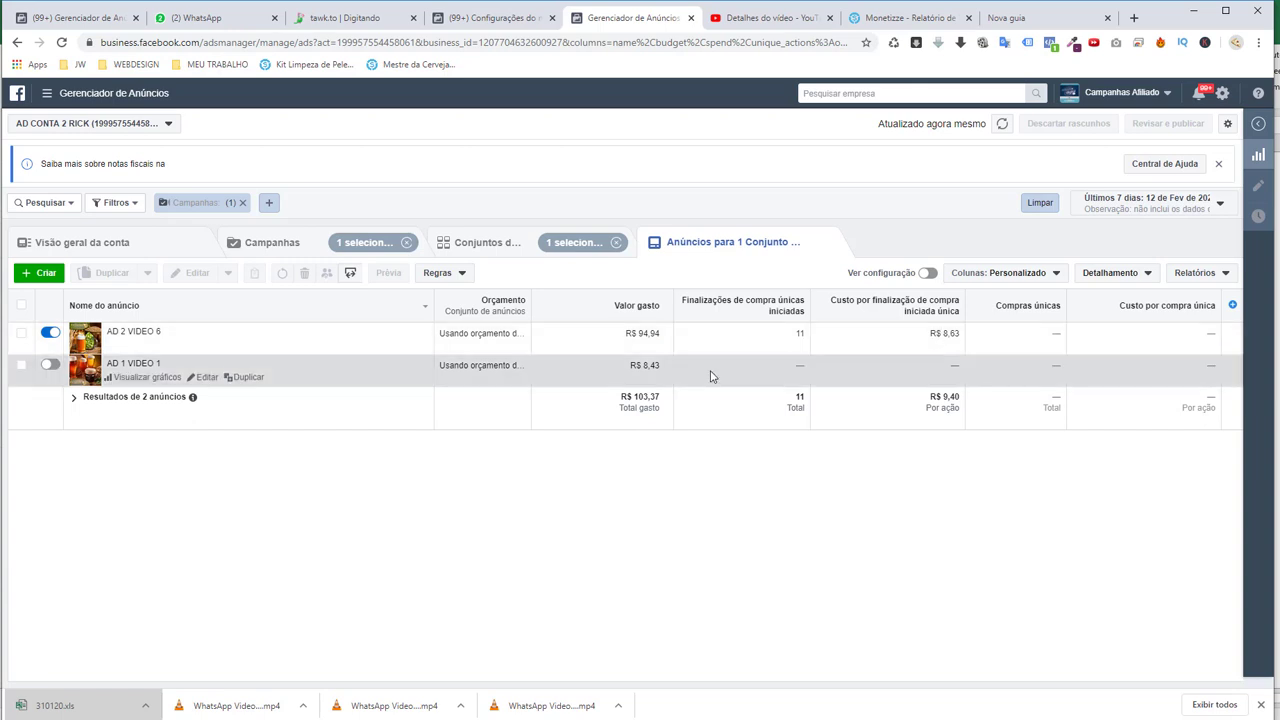
triple_click(657, 365)
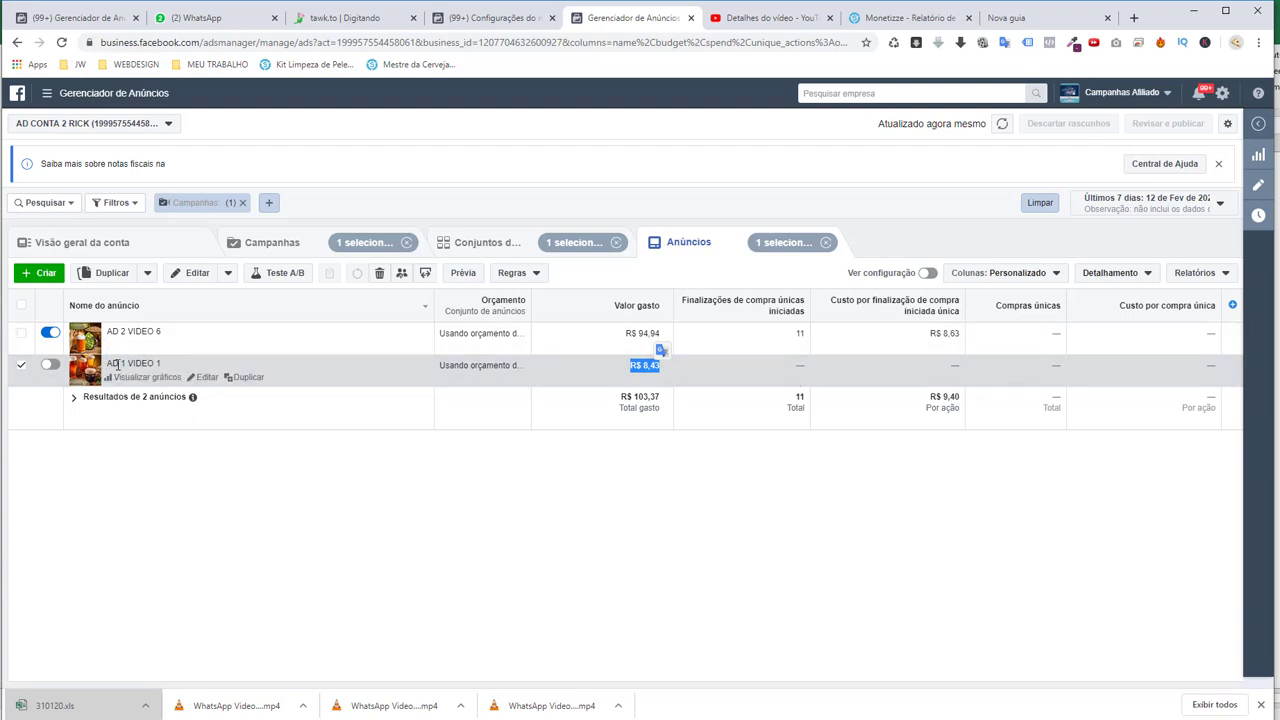
click(478, 245)
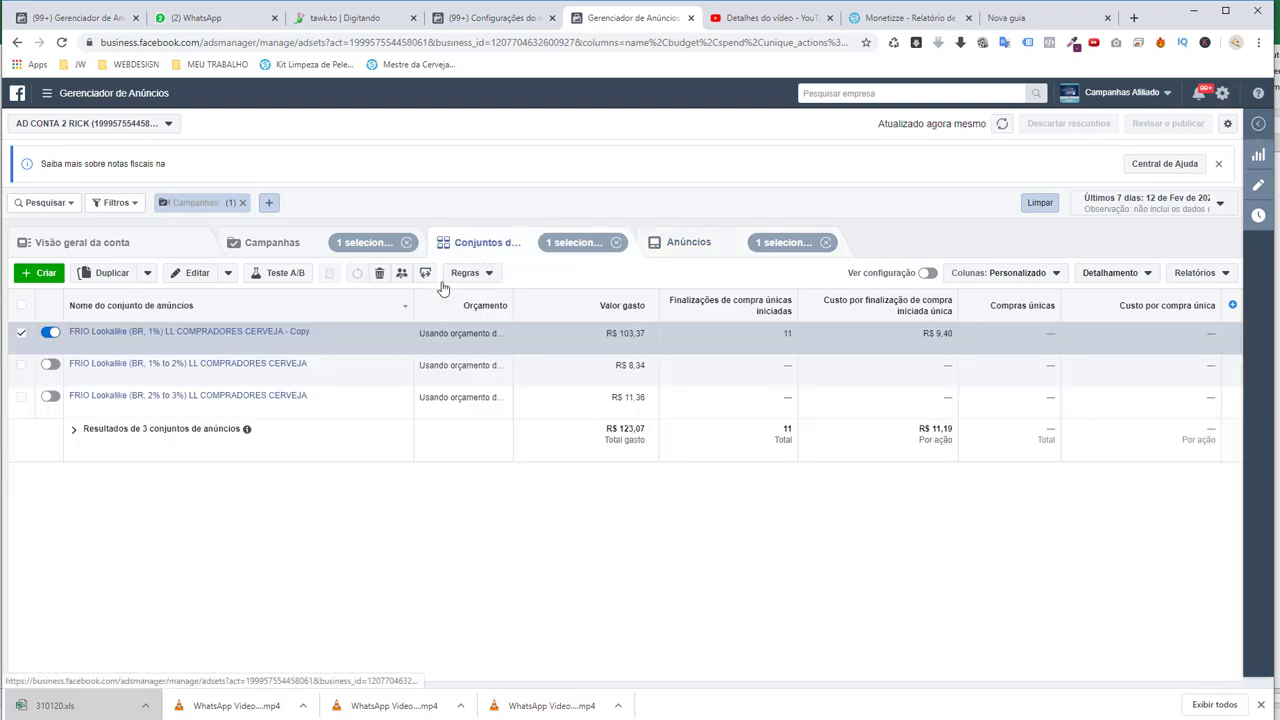
click(689, 247)
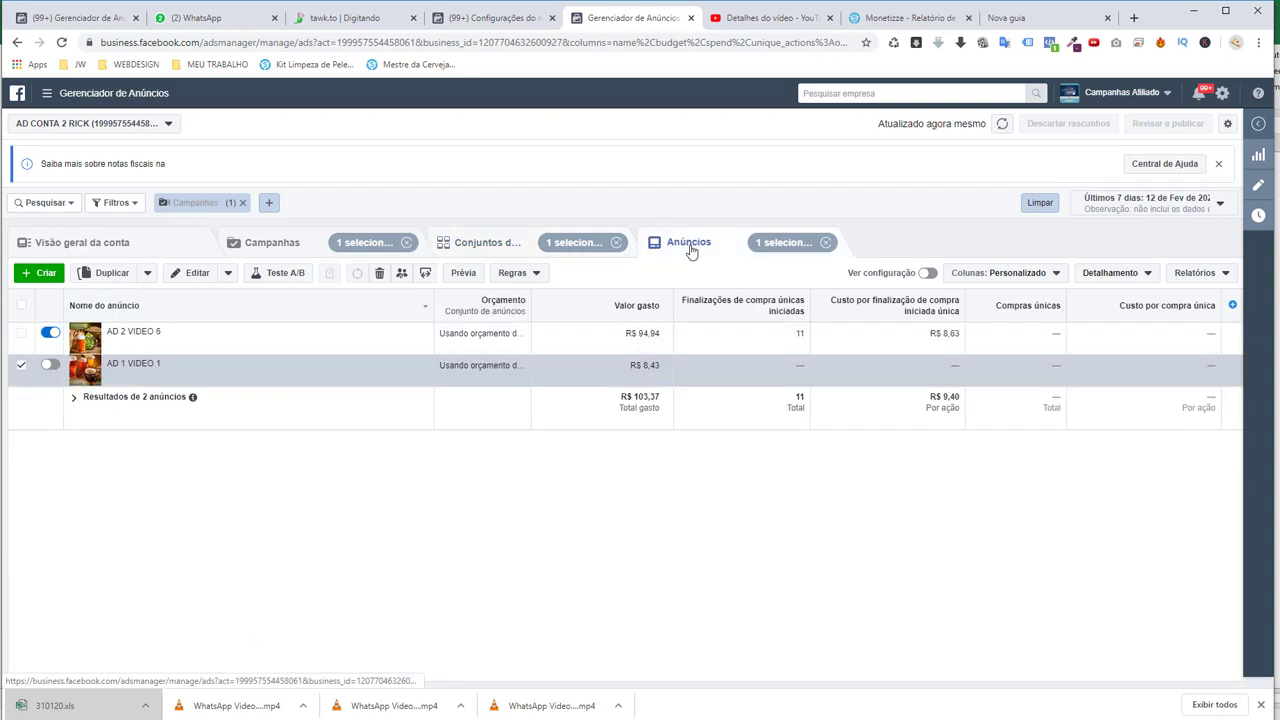
click(490, 243)
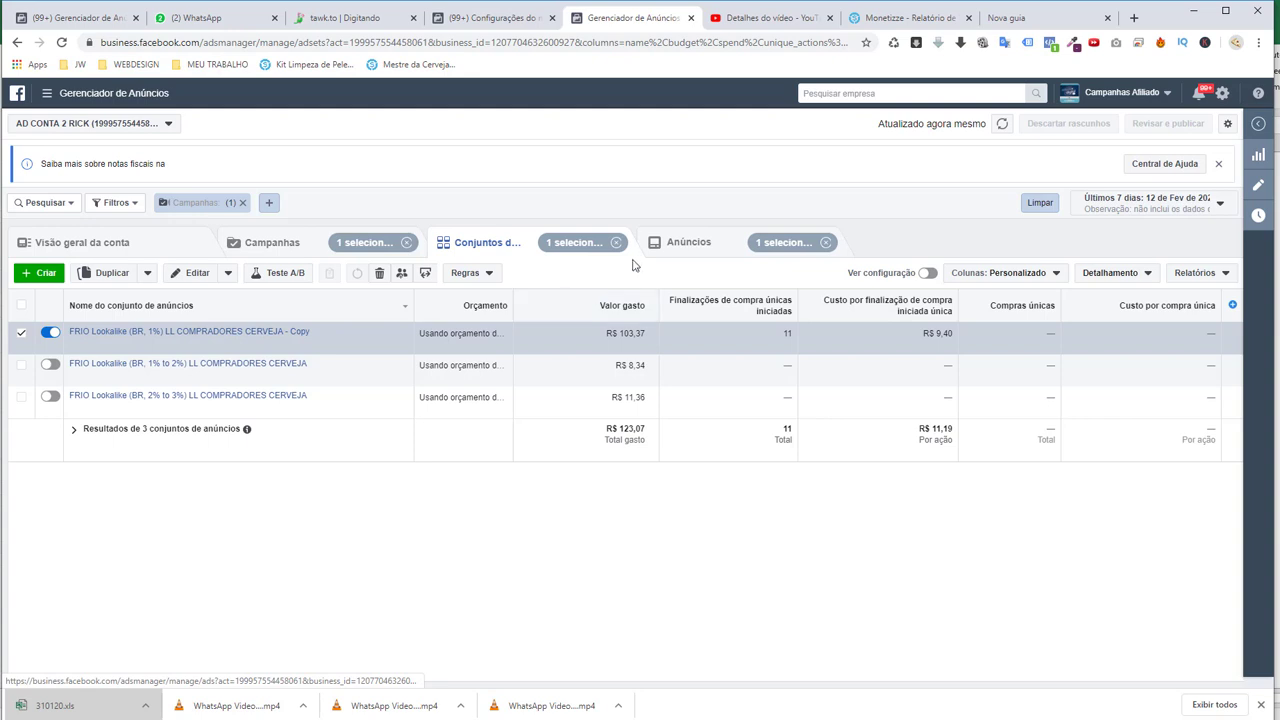
click(660, 248)
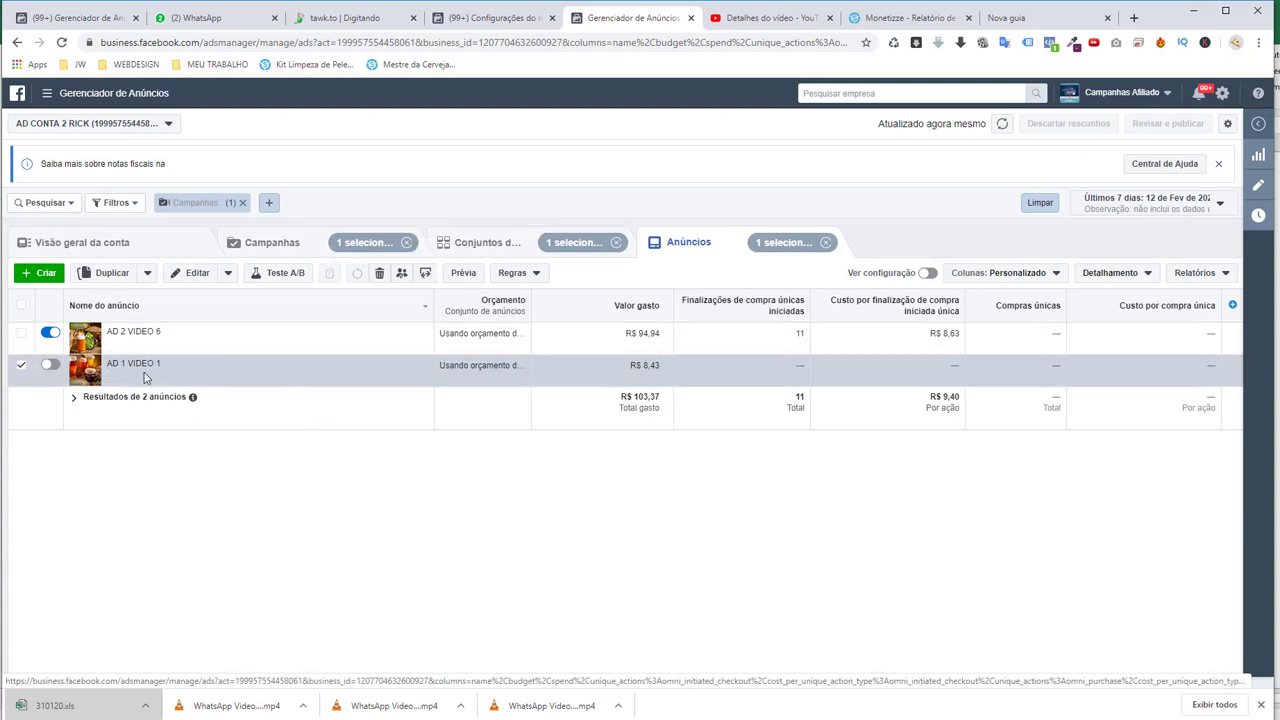
click(497, 250)
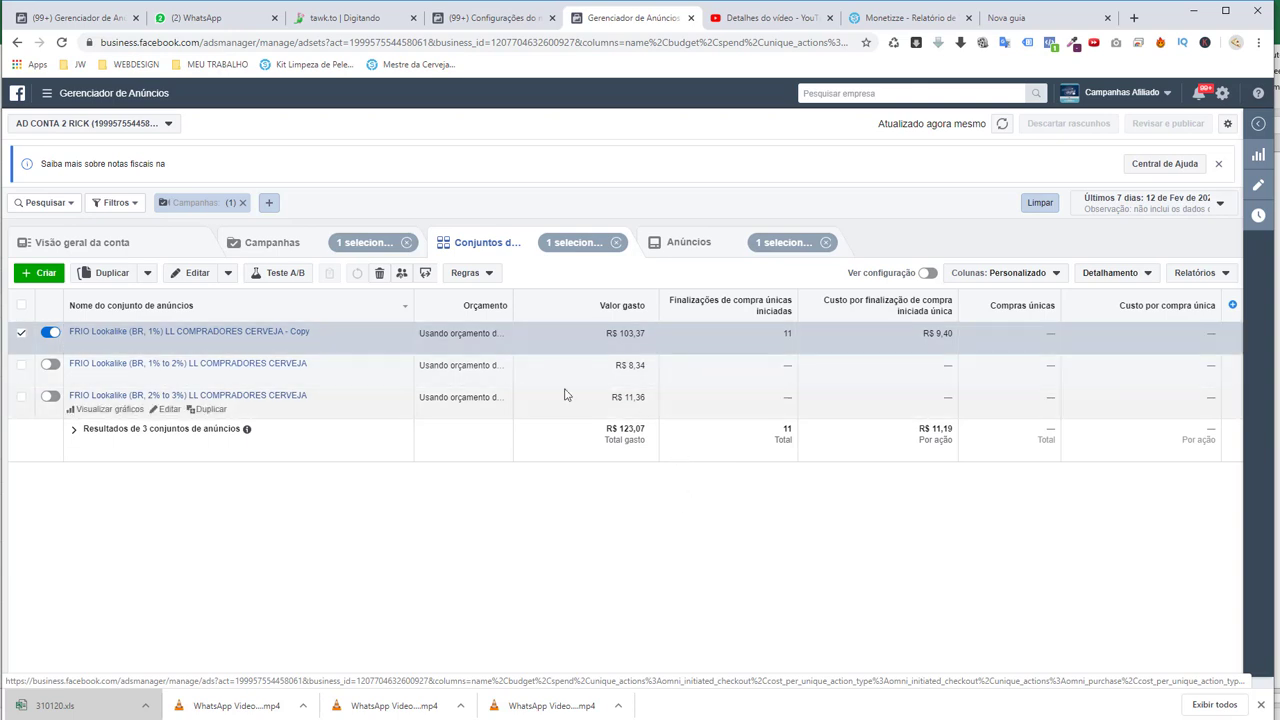
mouse_move(338, 348)
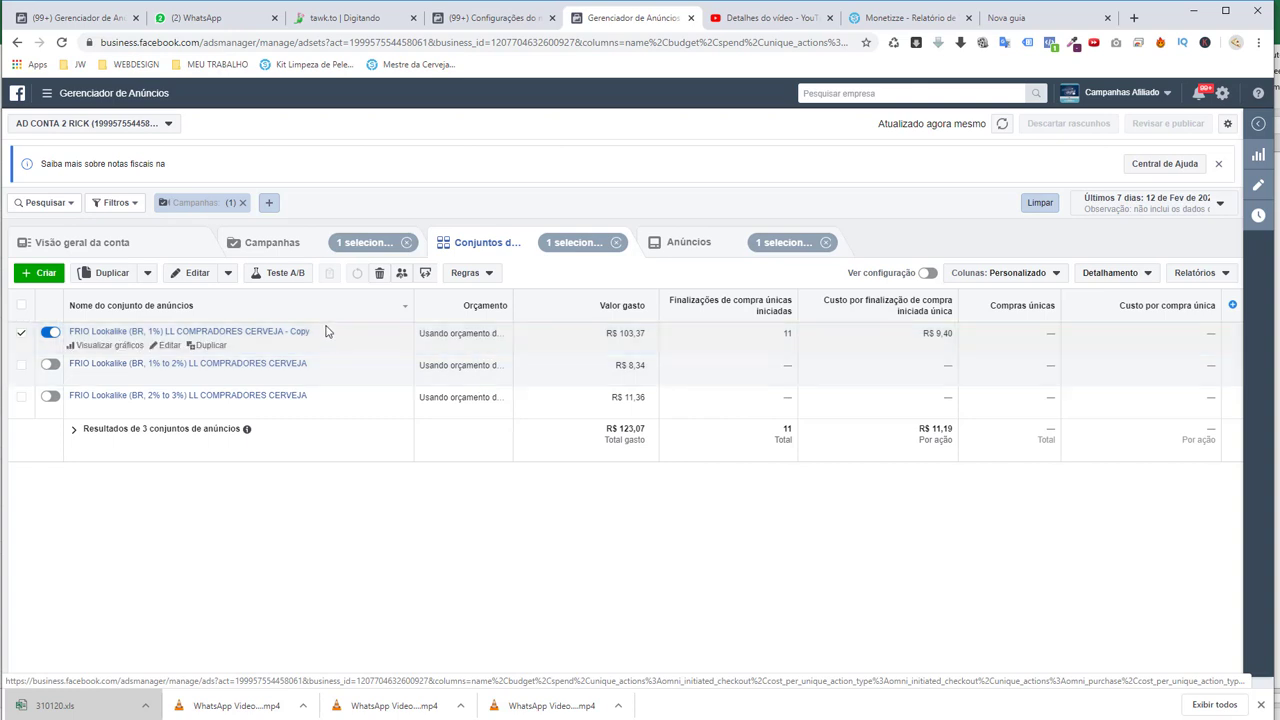
click(240, 336)
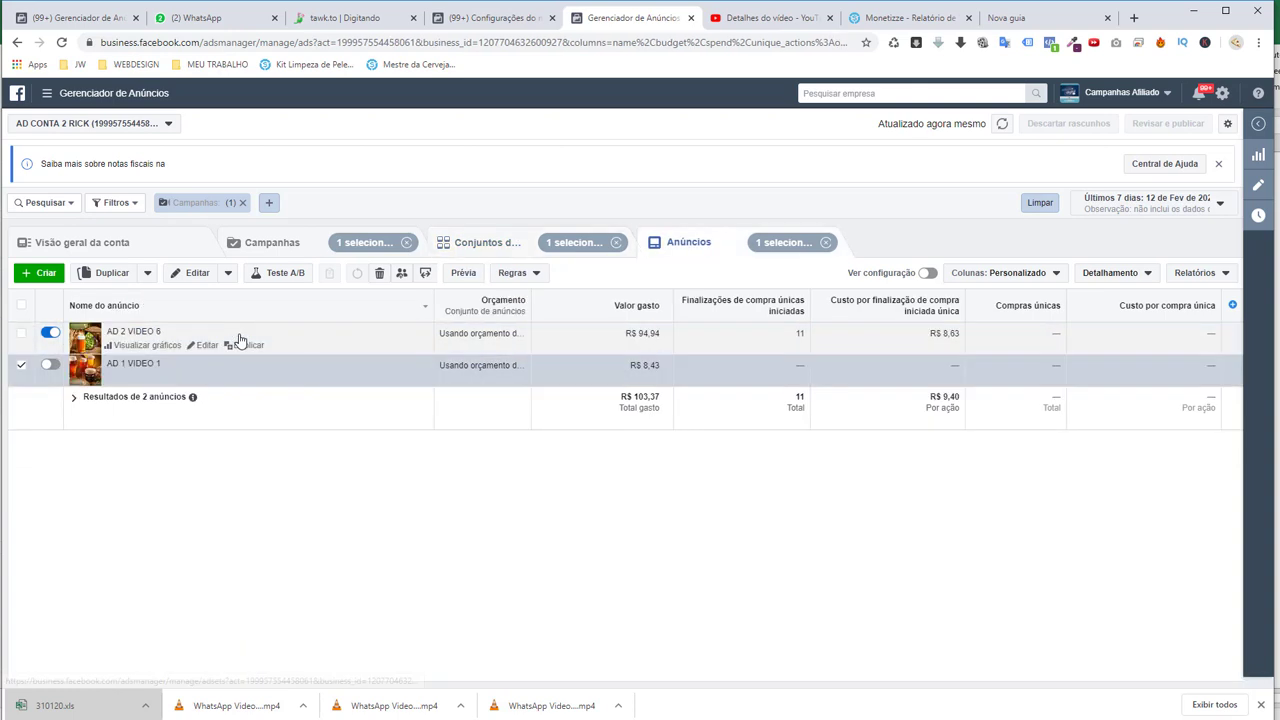
click(489, 244)
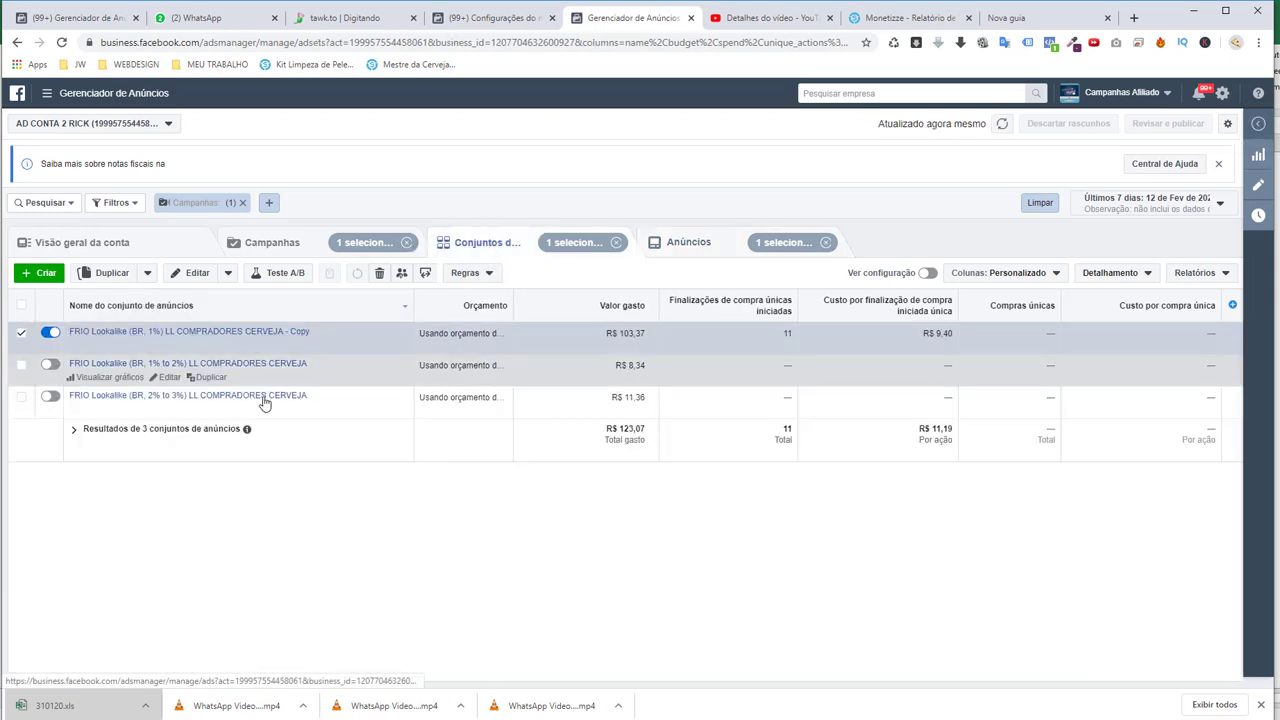